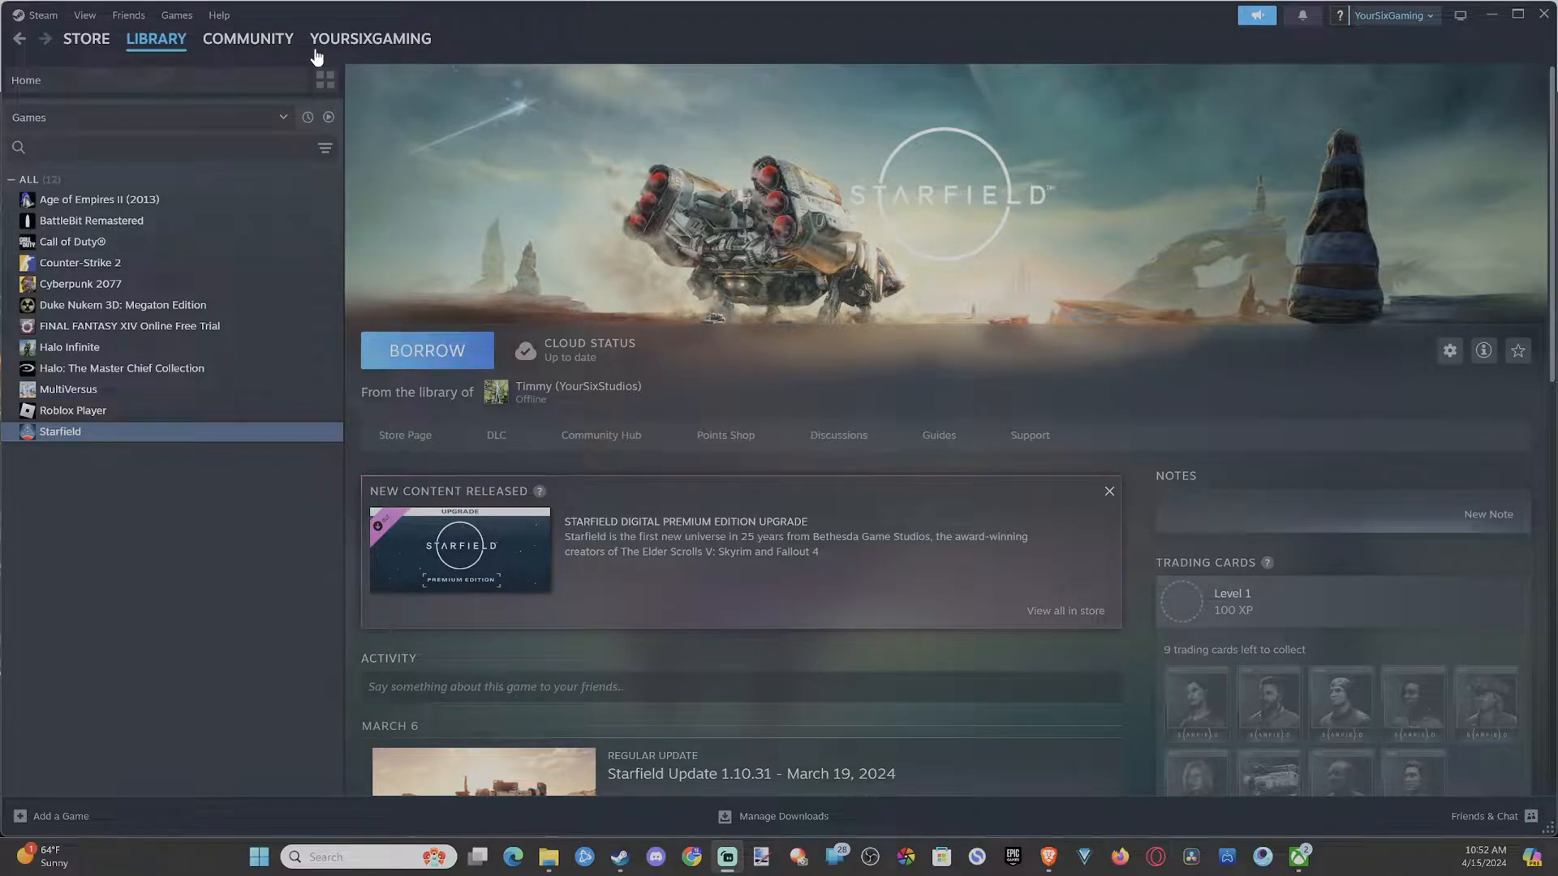
Go from the Starfield library to the YOURSIXGAMING community Friend Activity page
click(331, 40)
click(356, 70)
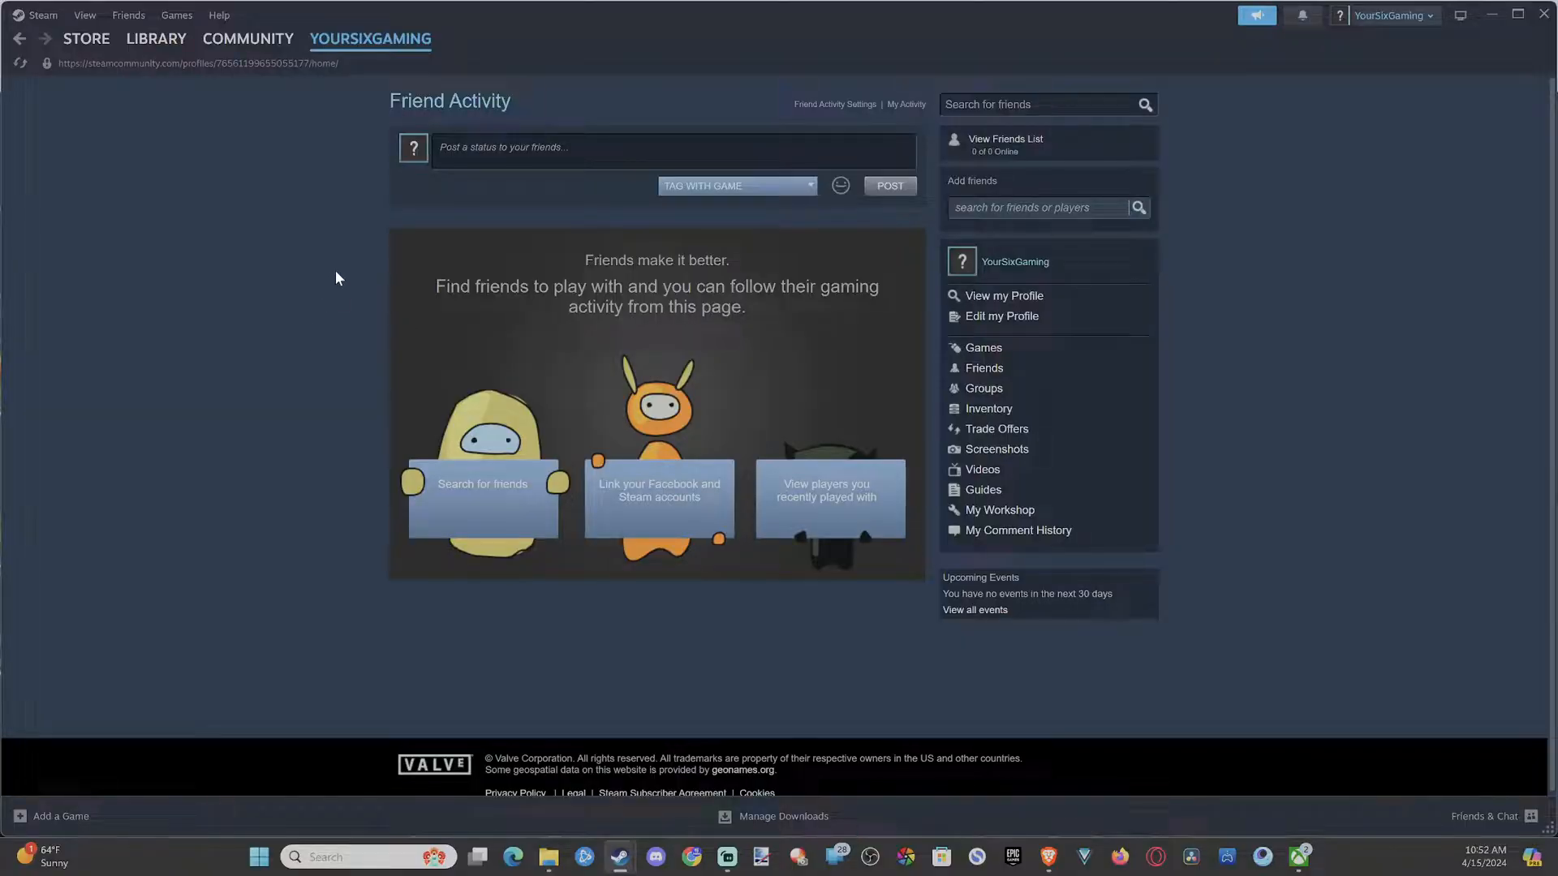
Reach Settings from the Steam client menu to view the account details
click(38, 27)
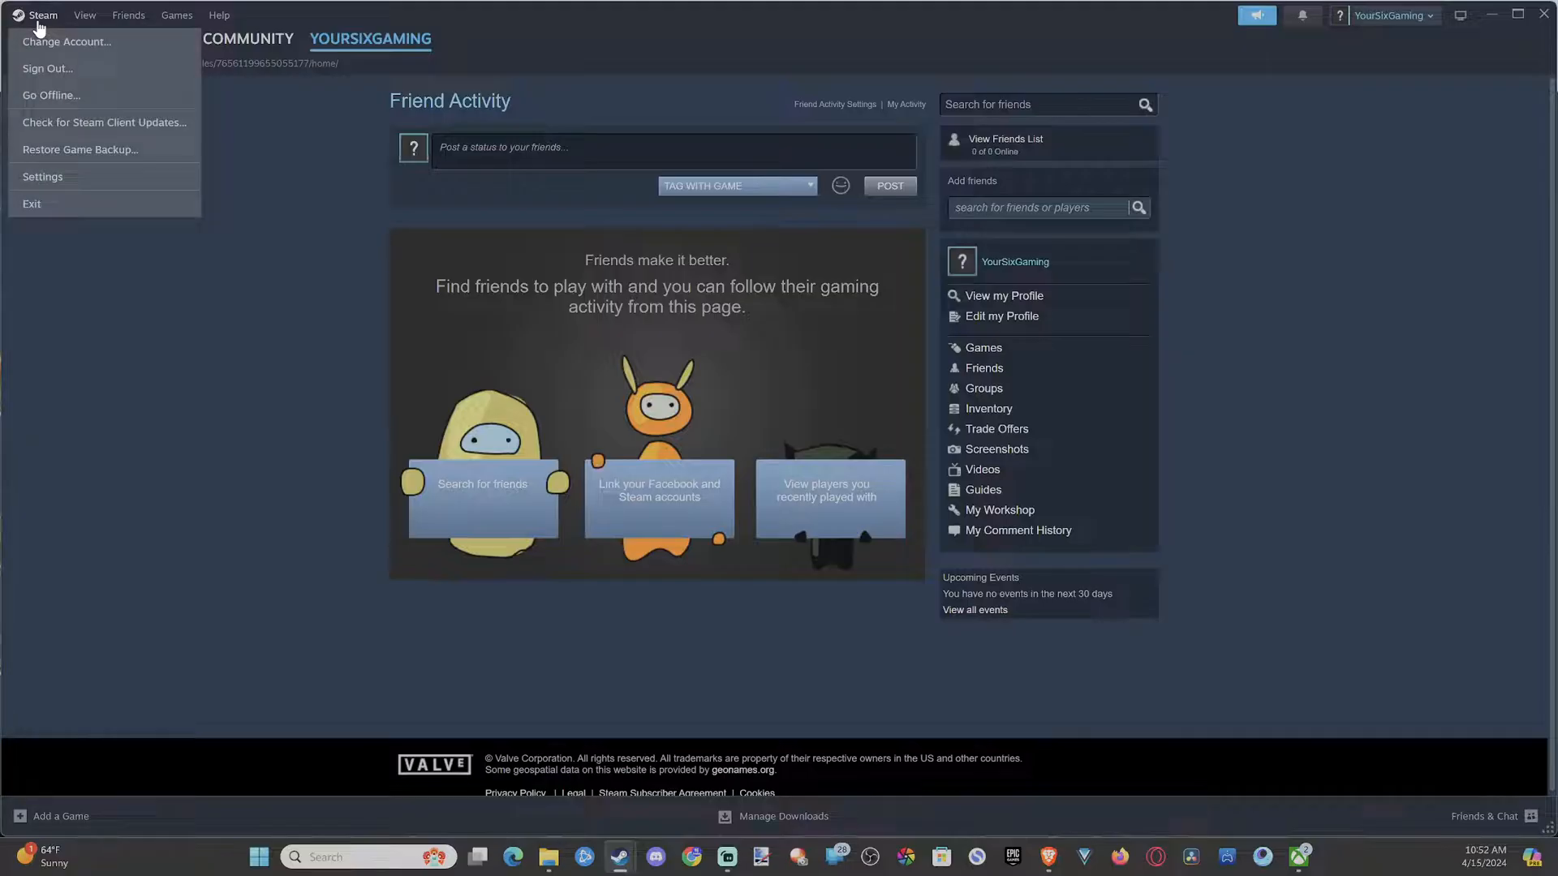
click(86, 183)
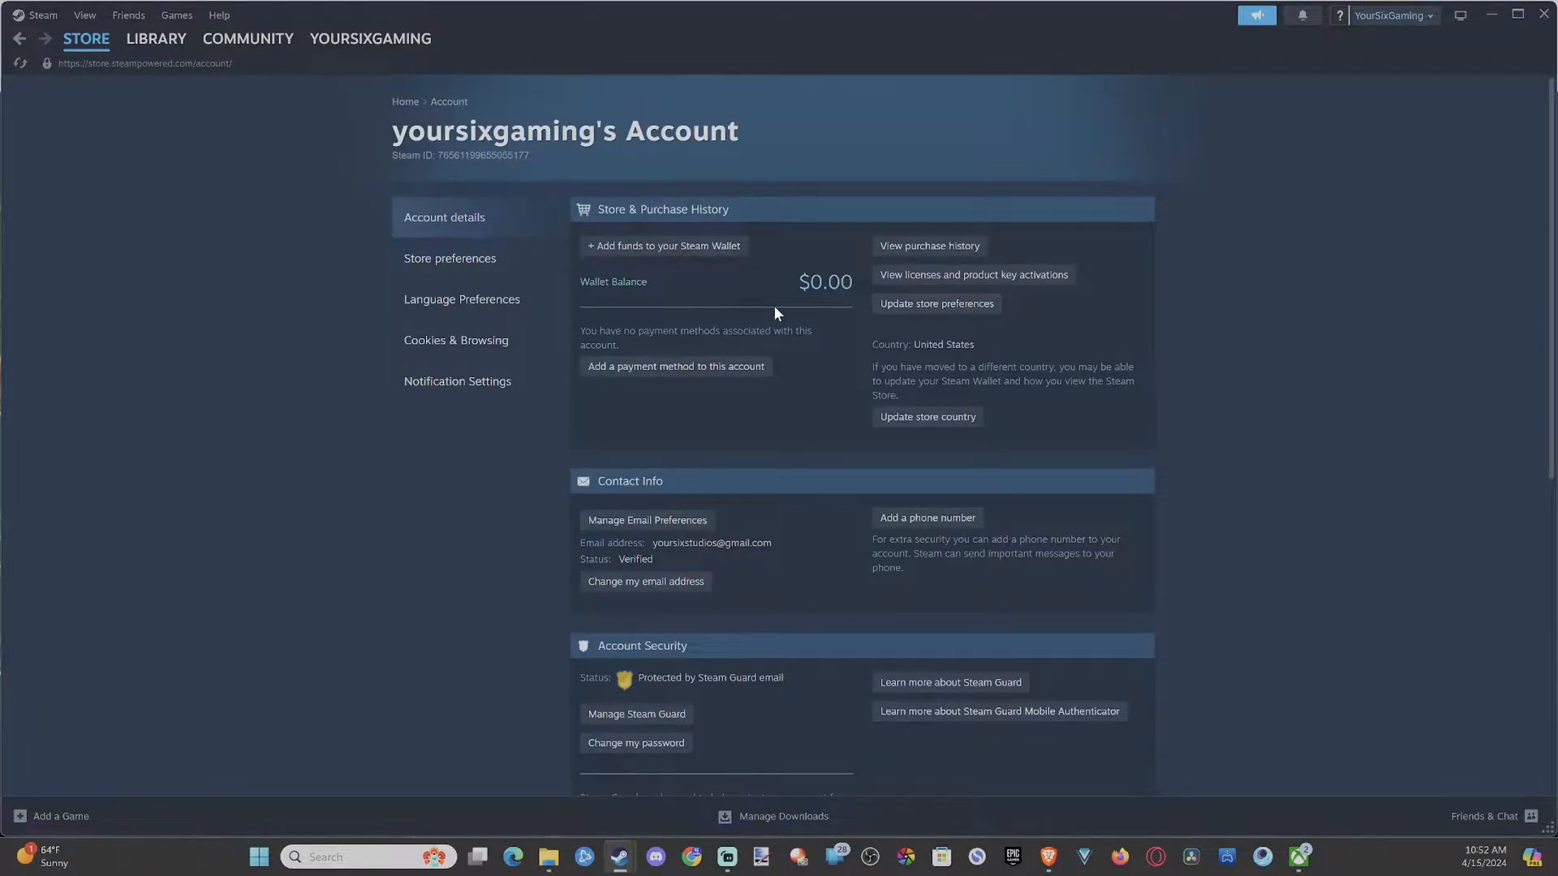
scroll(773, 305, down, 1)
scroll(749, 380, down, 1)
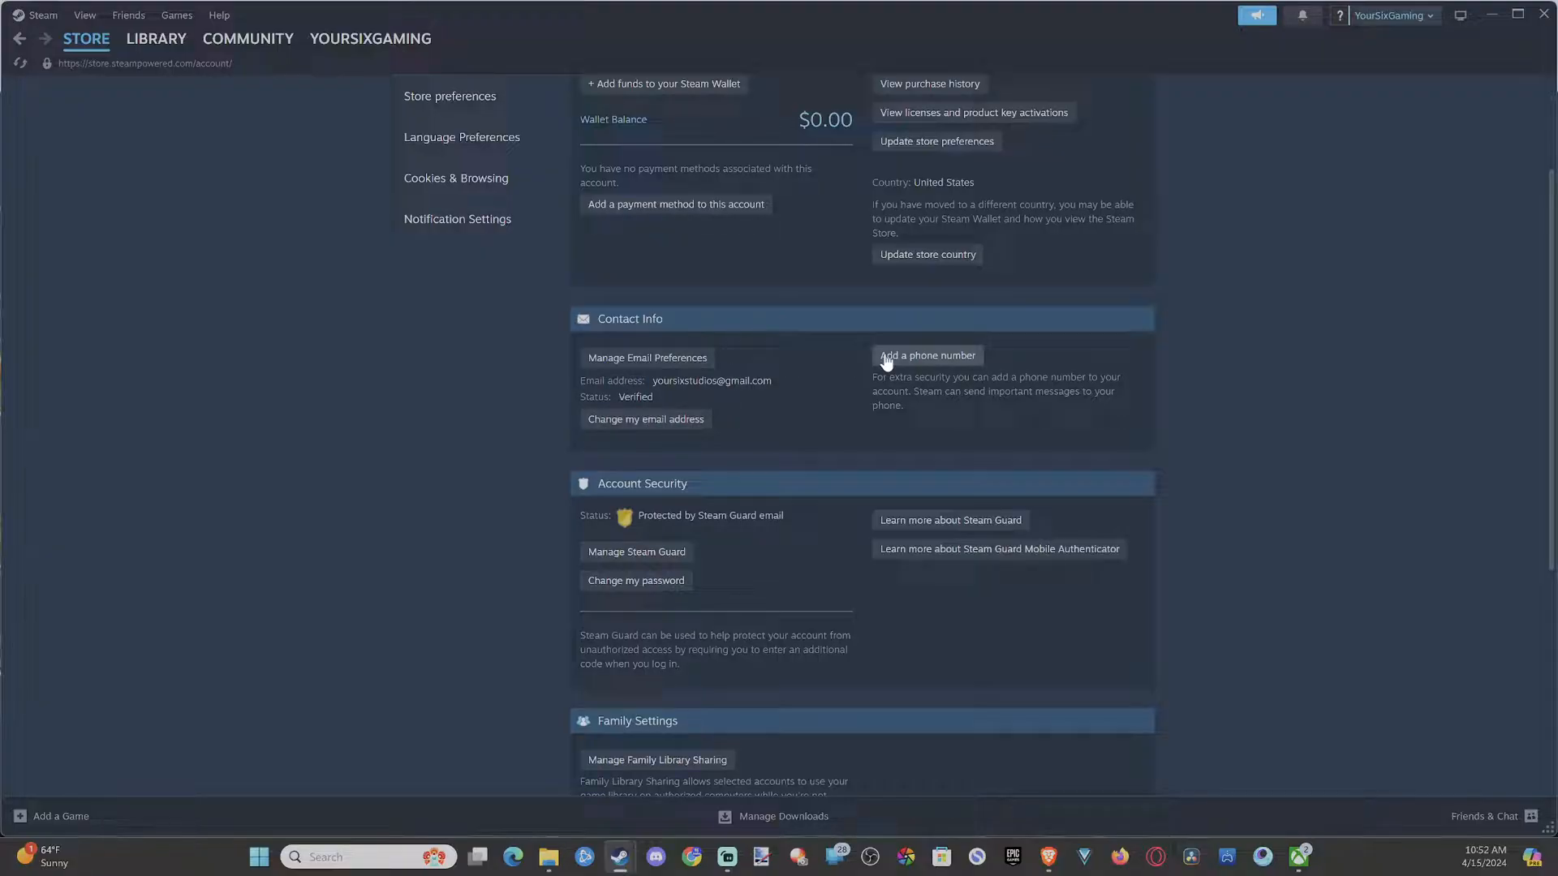
Start 'Change my email address' and choose 'I no longer have access to this email address'
click(614, 423)
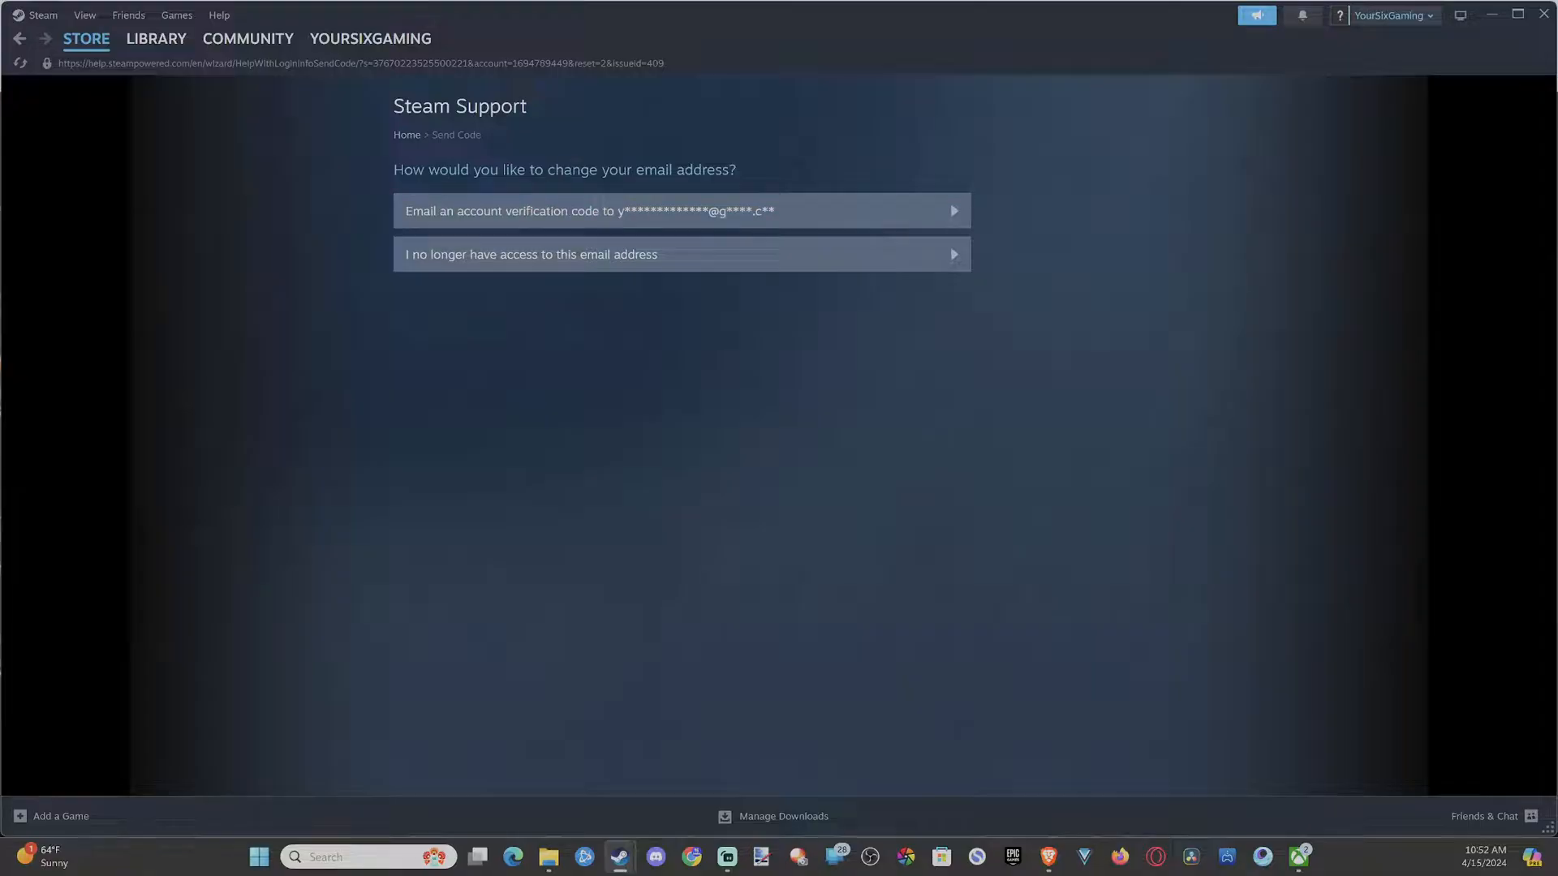
drag(409, 170, 738, 170)
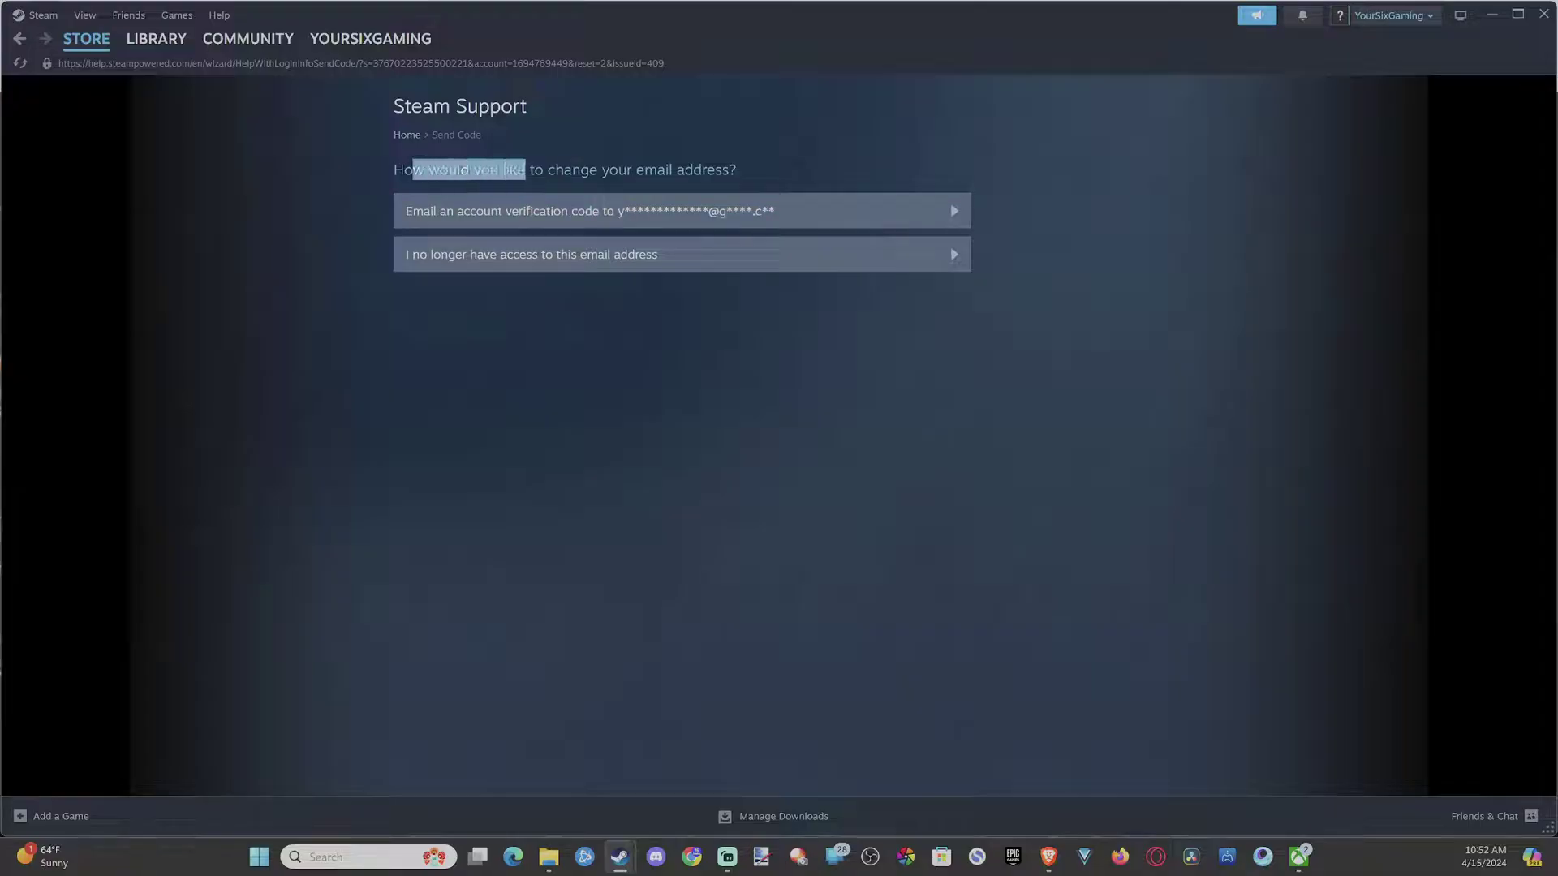
click(739, 165)
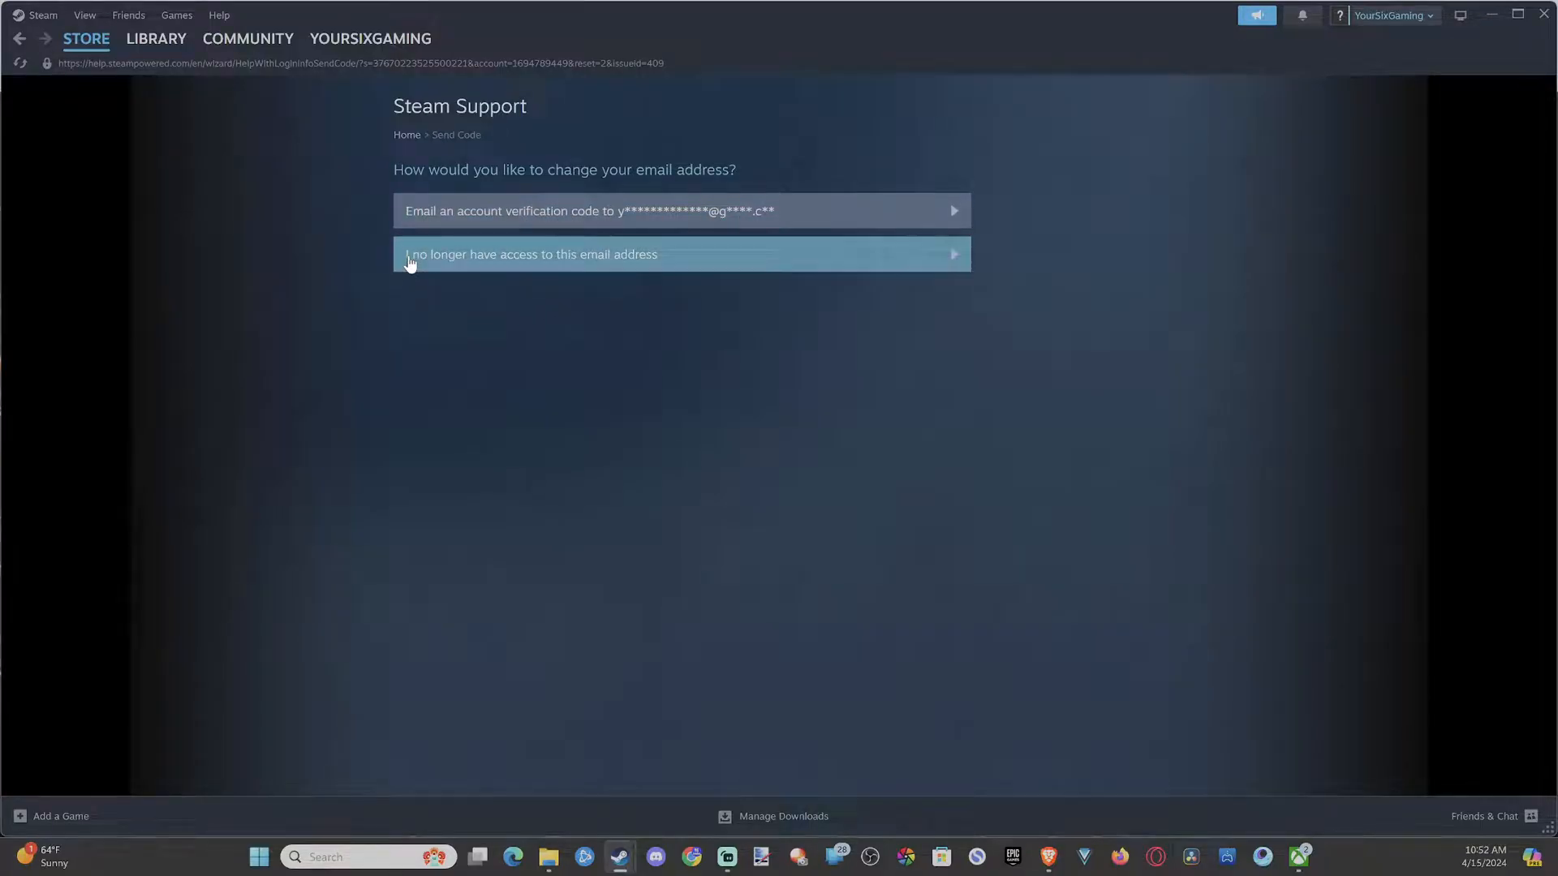
click(483, 258)
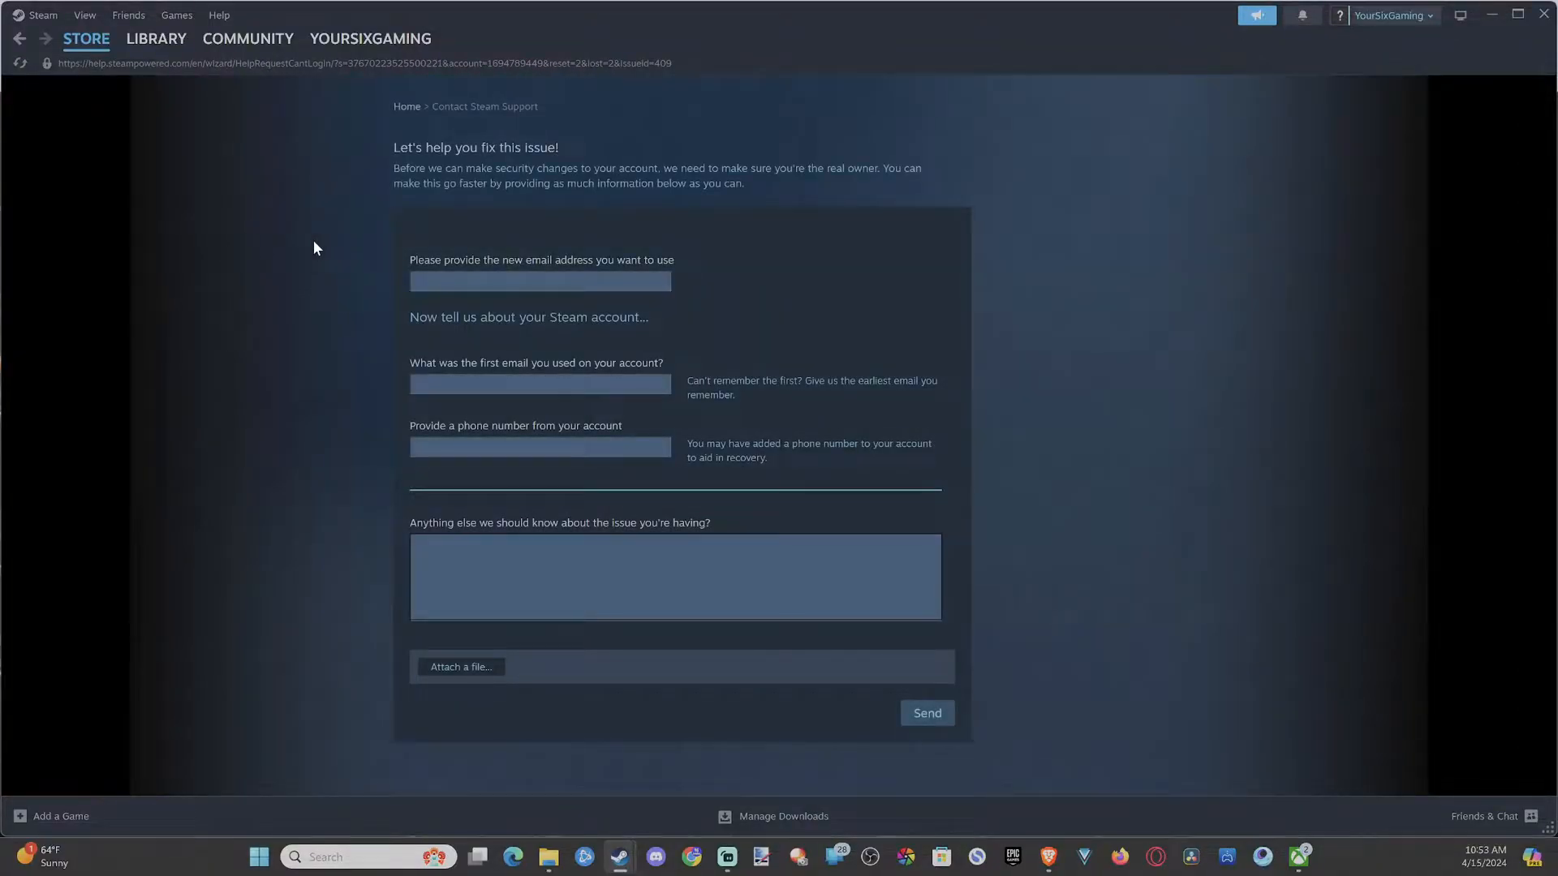
Review the lost-email form fields: new email, Steam account details, first email, phone number and issue notes
drag(620, 260, 365, 260)
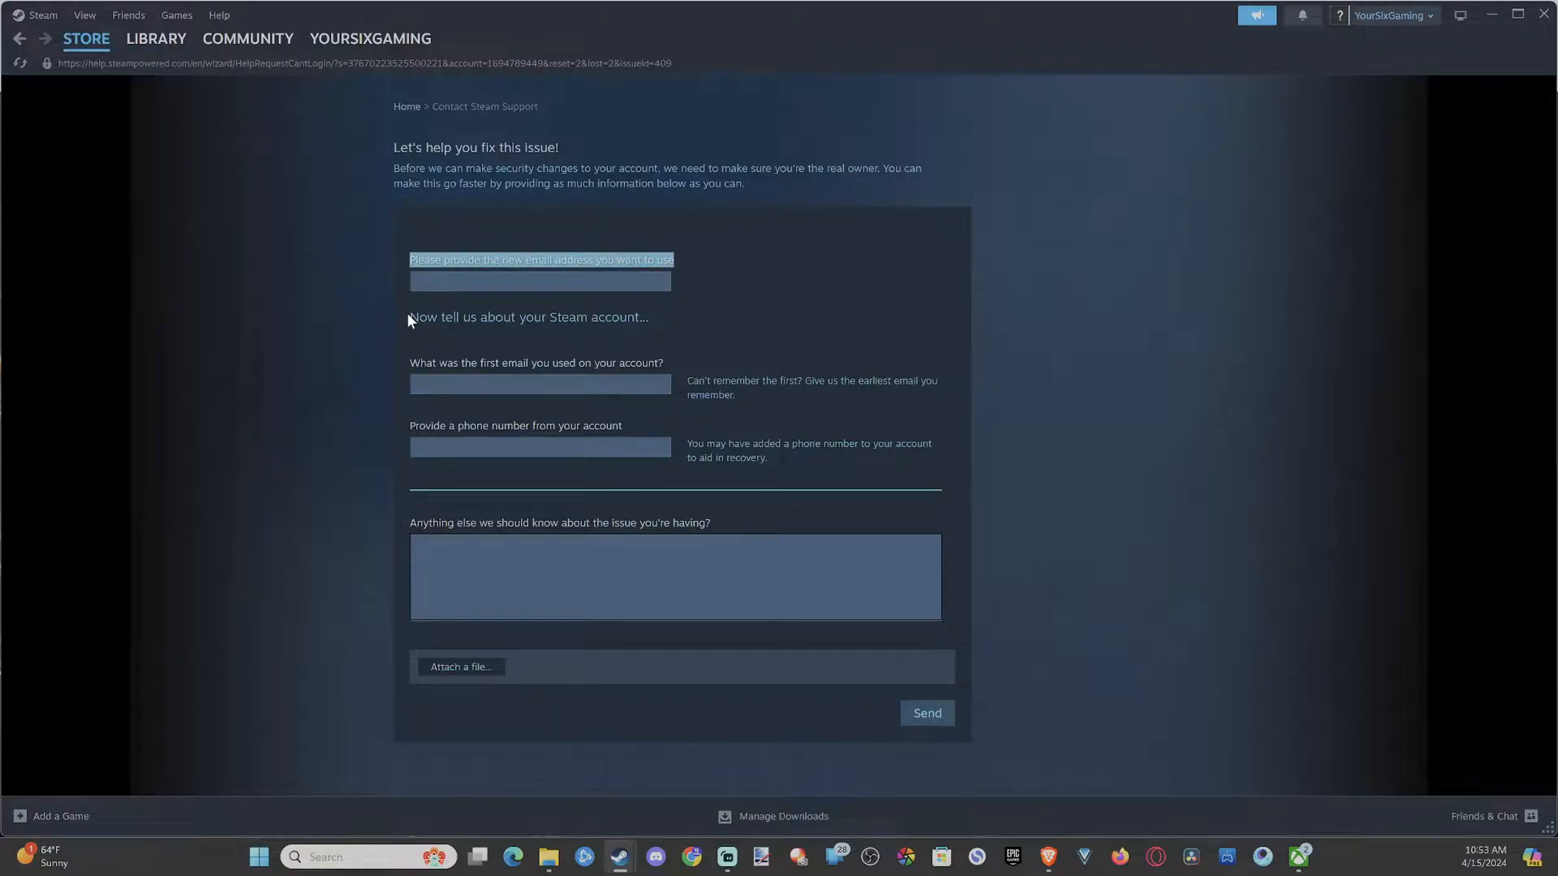
drag(407, 315, 663, 316)
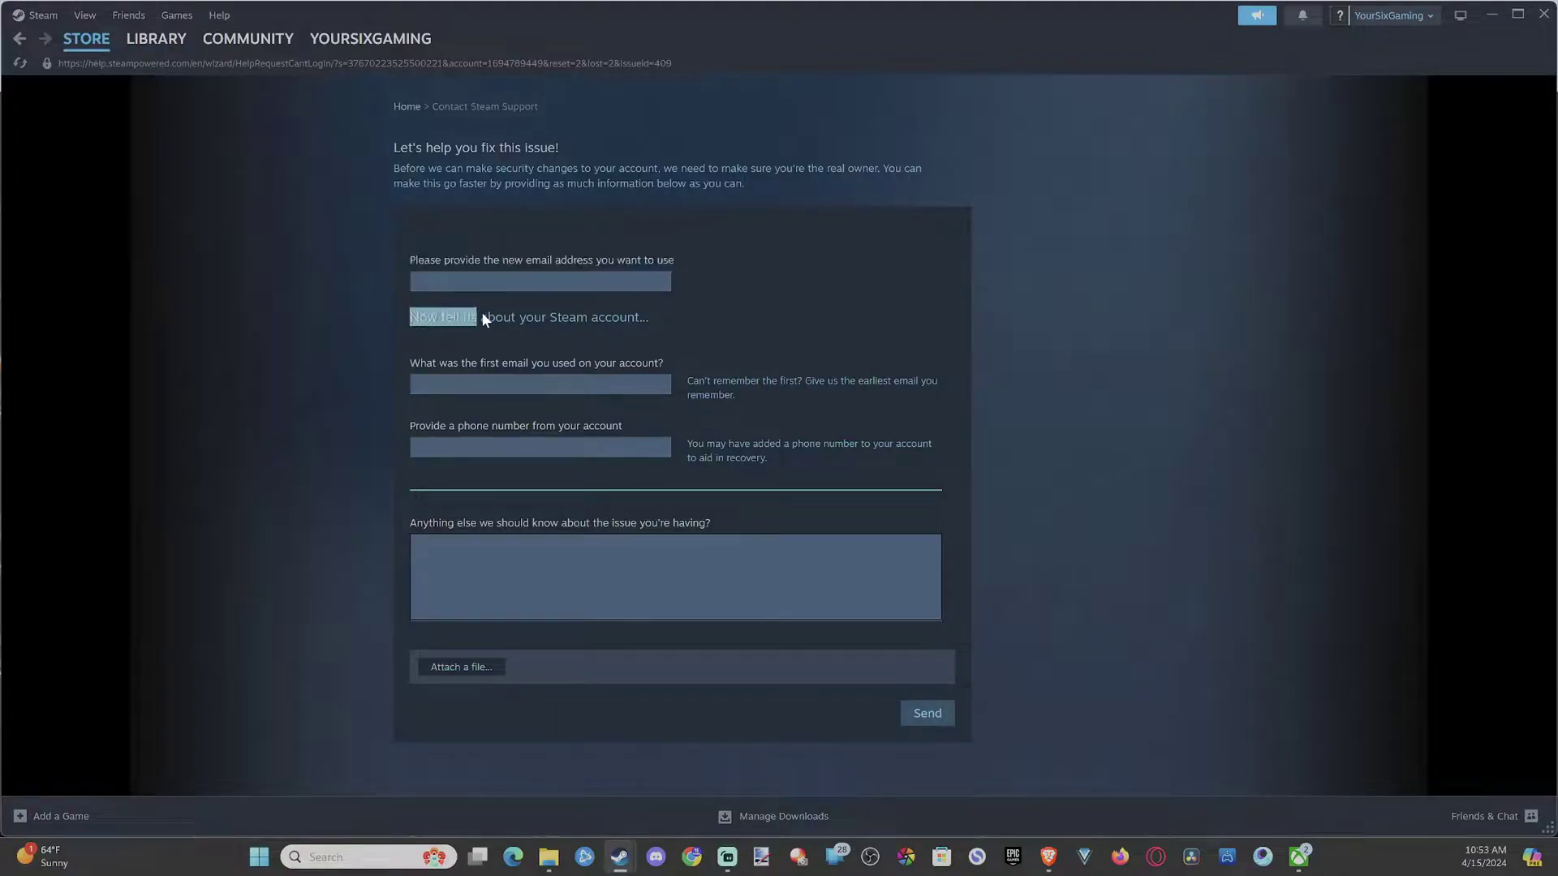
click(419, 362)
drag(676, 362, 381, 366)
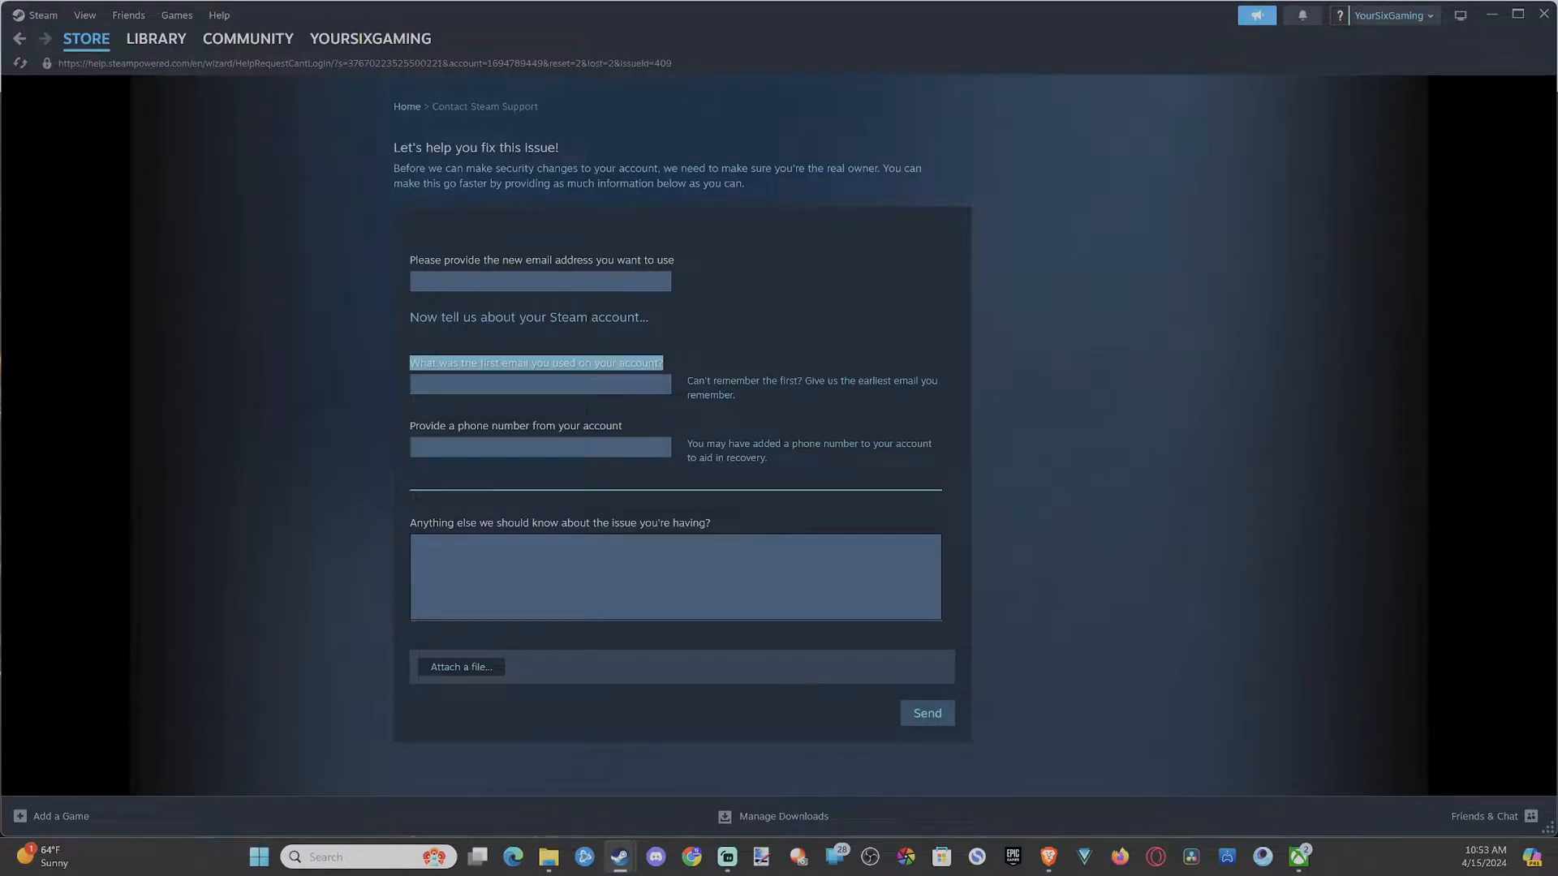
drag(411, 424, 521, 436)
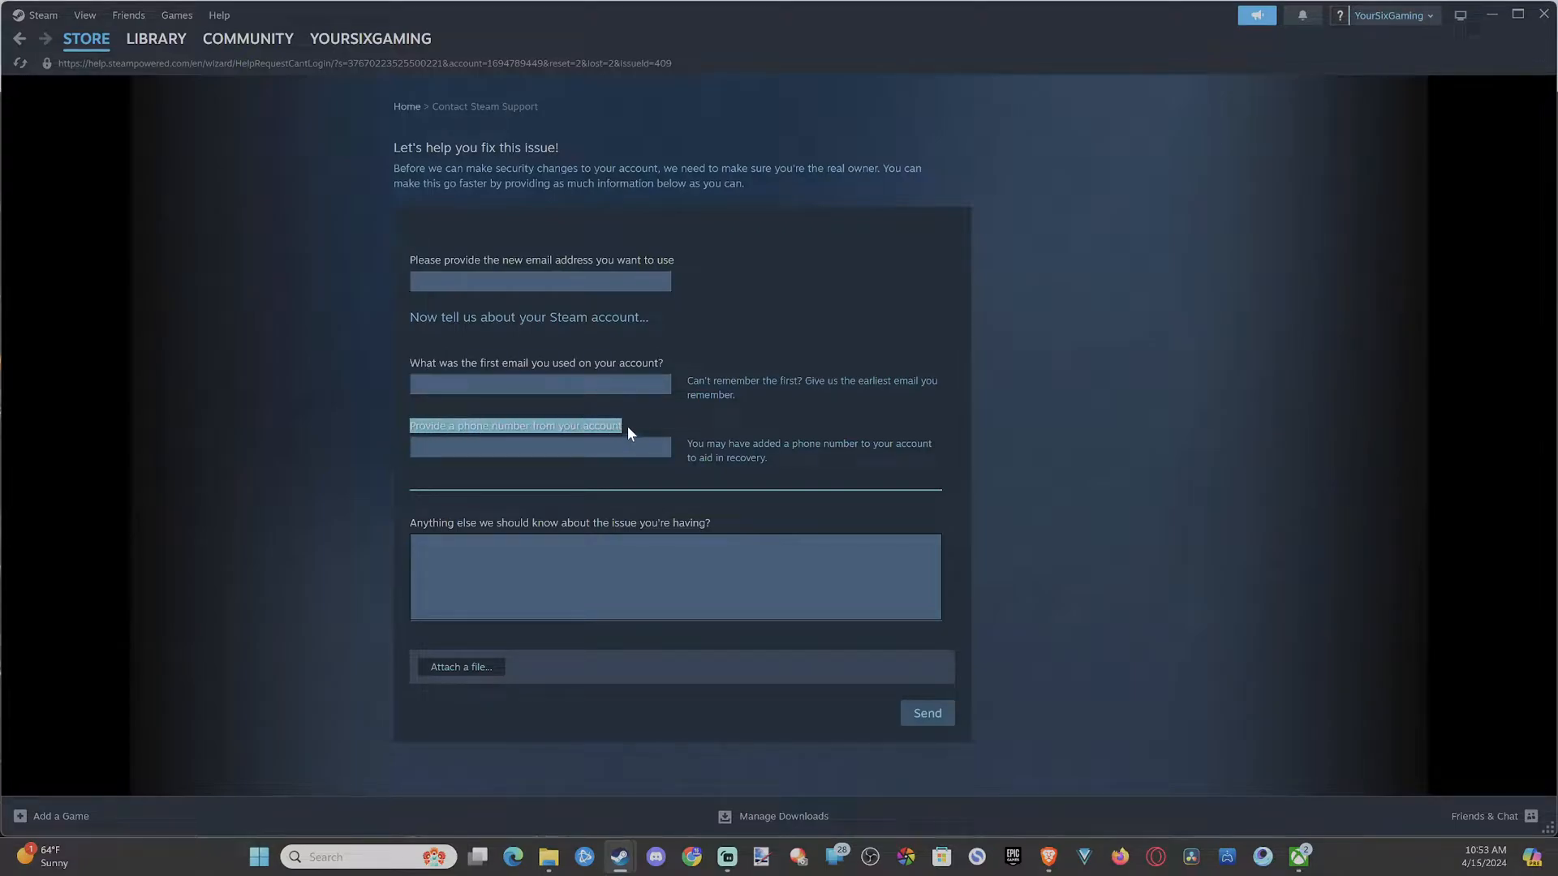
click(532, 555)
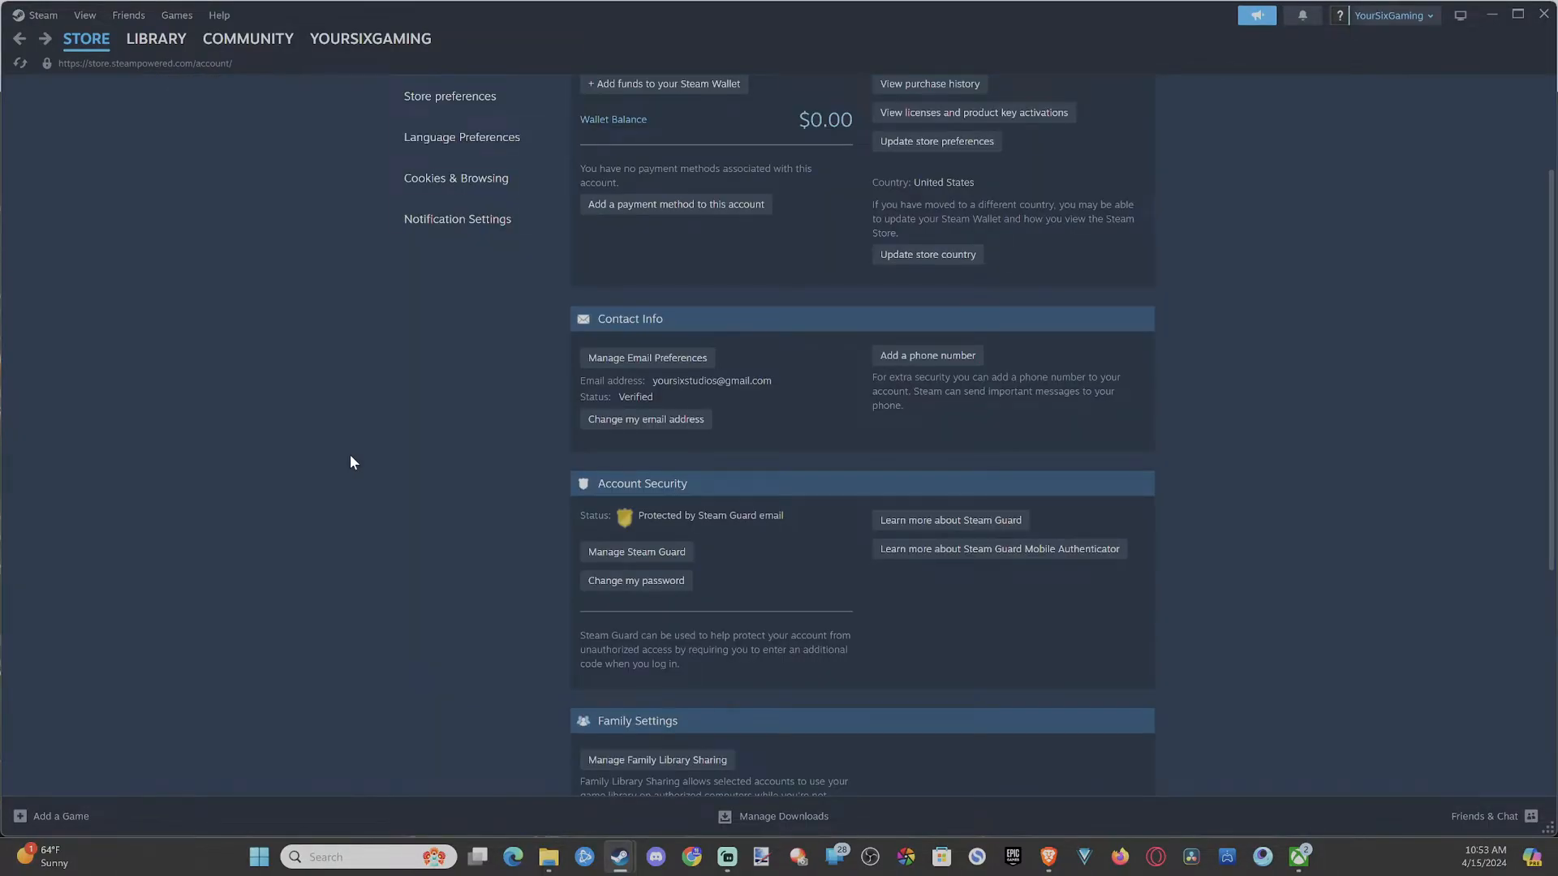
Start adding a phone number to the account from Contact Info
click(930, 358)
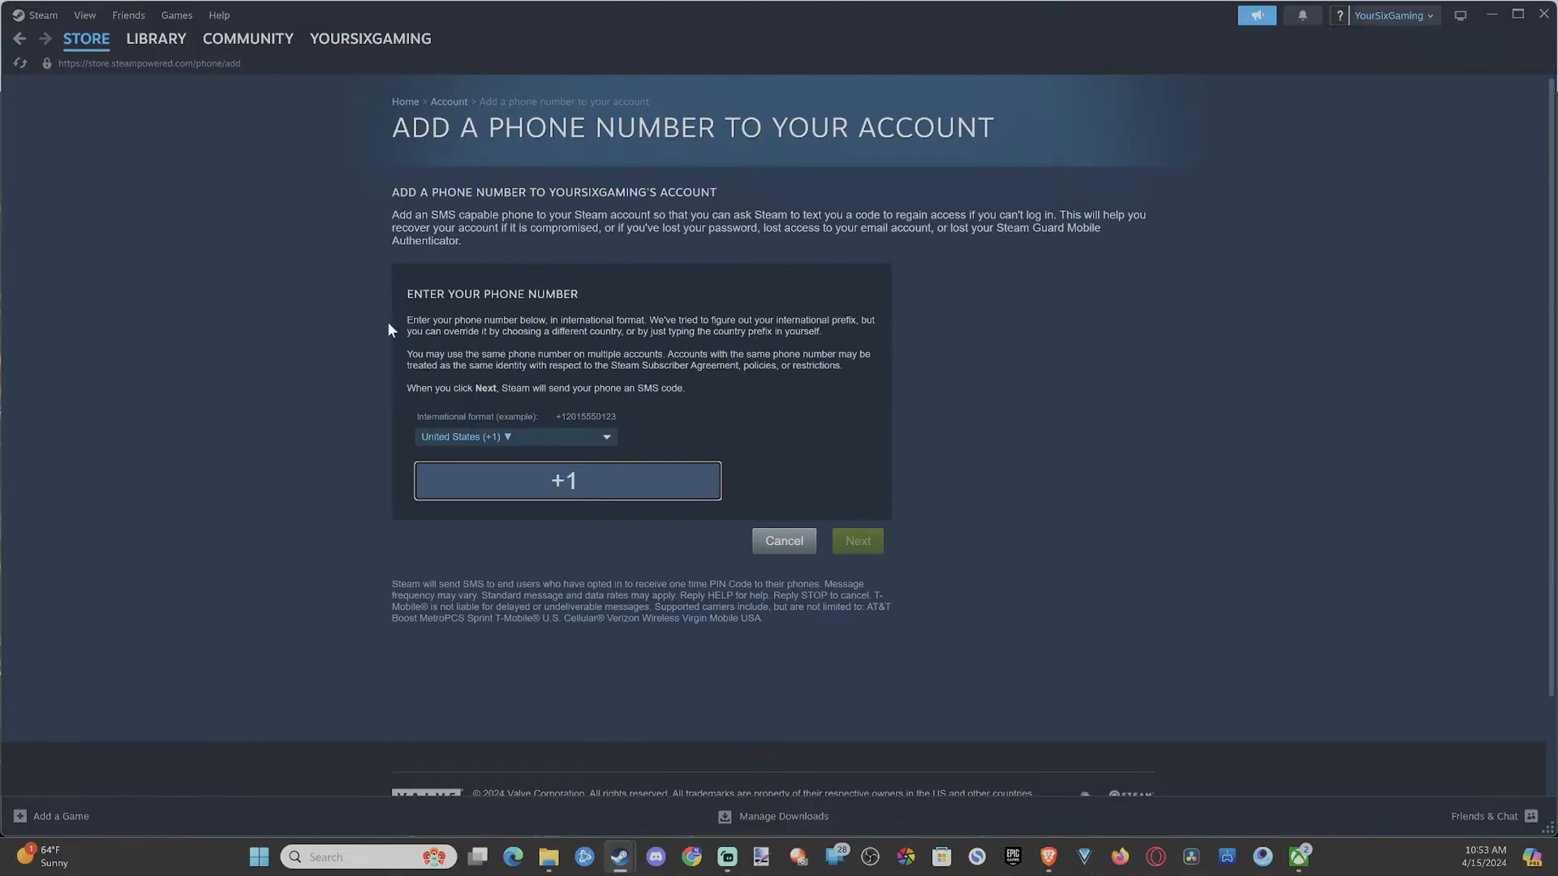